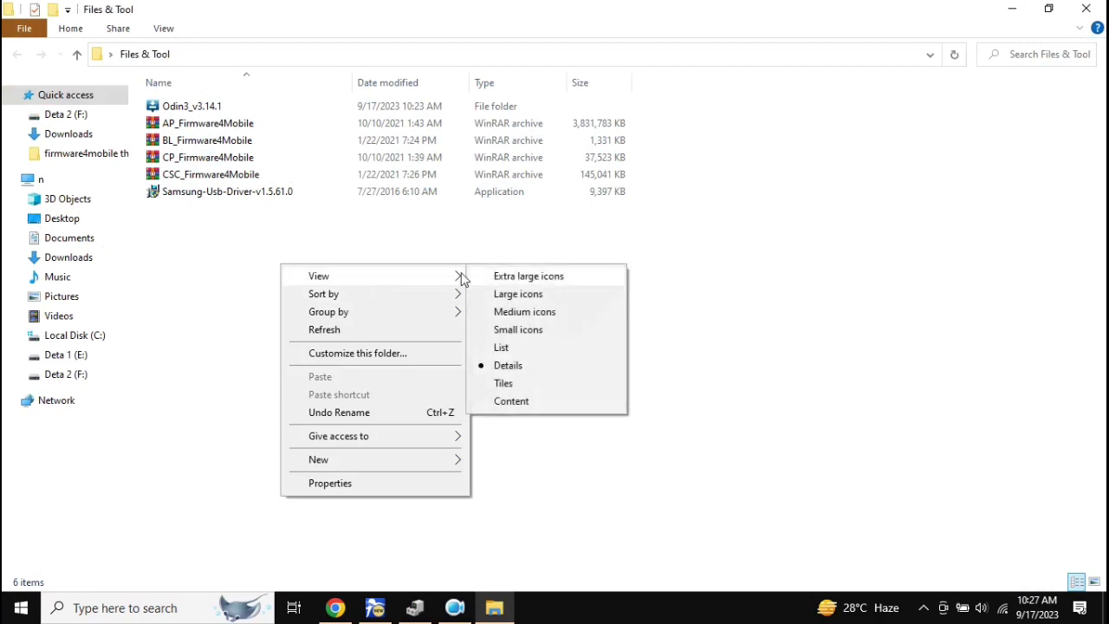
# Display the folder contents as large icons and launch the Samsung-Usb-Driver-v1.5.61.0 installer, agreeing to proceed with the installation anyway
pyautogui.click(544, 296)
pyautogui.doubleClick(604, 163)
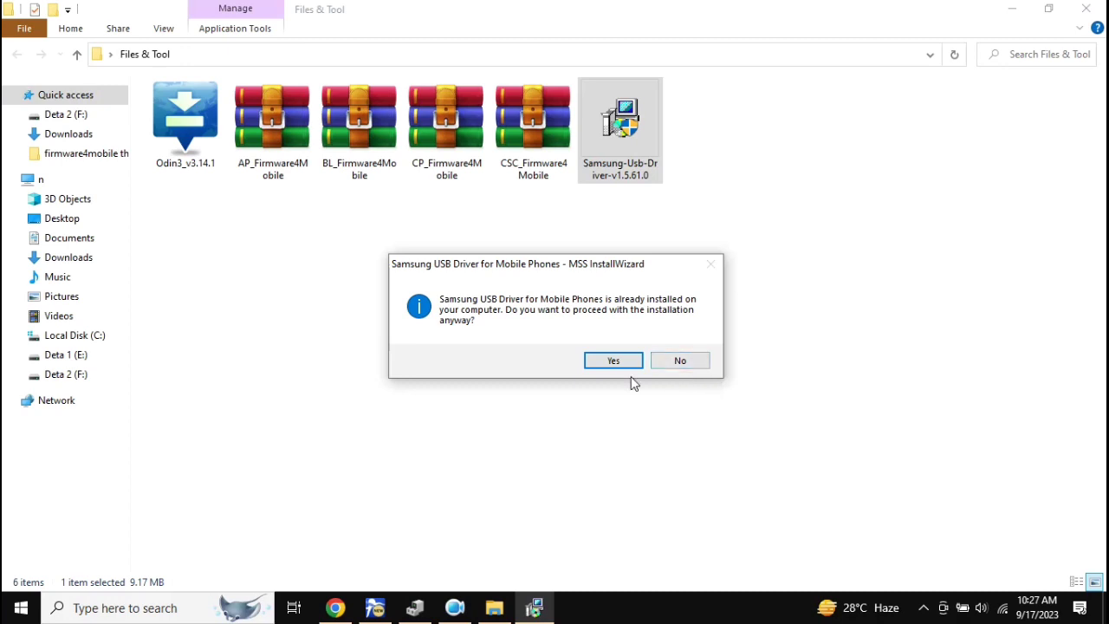
pyautogui.click(610, 363)
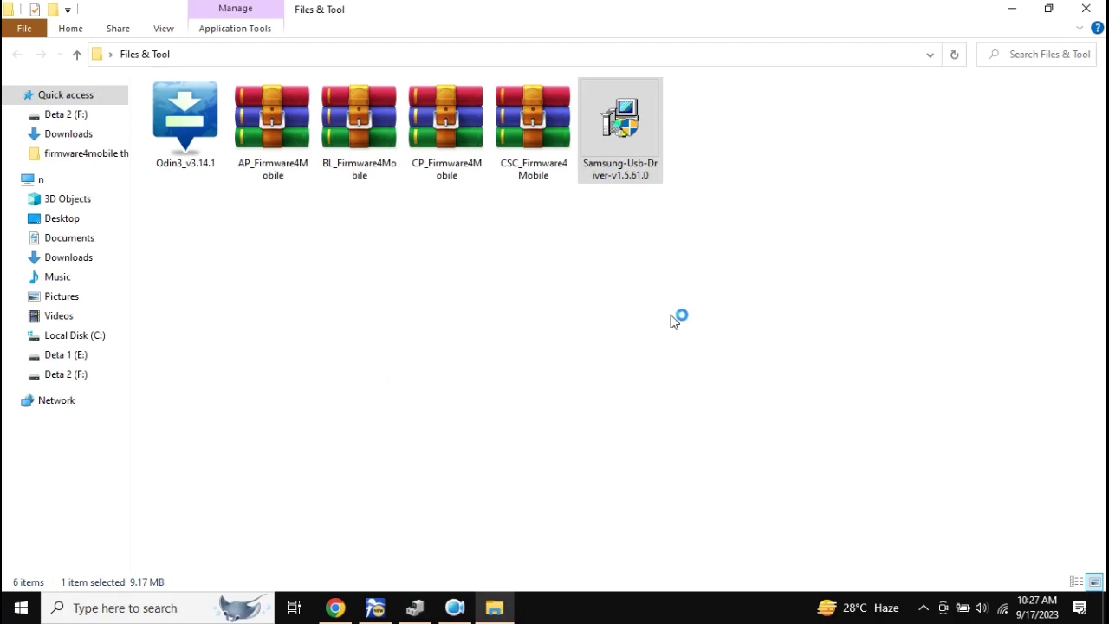
pyautogui.click(705, 376)
pyautogui.rightClick(648, 293)
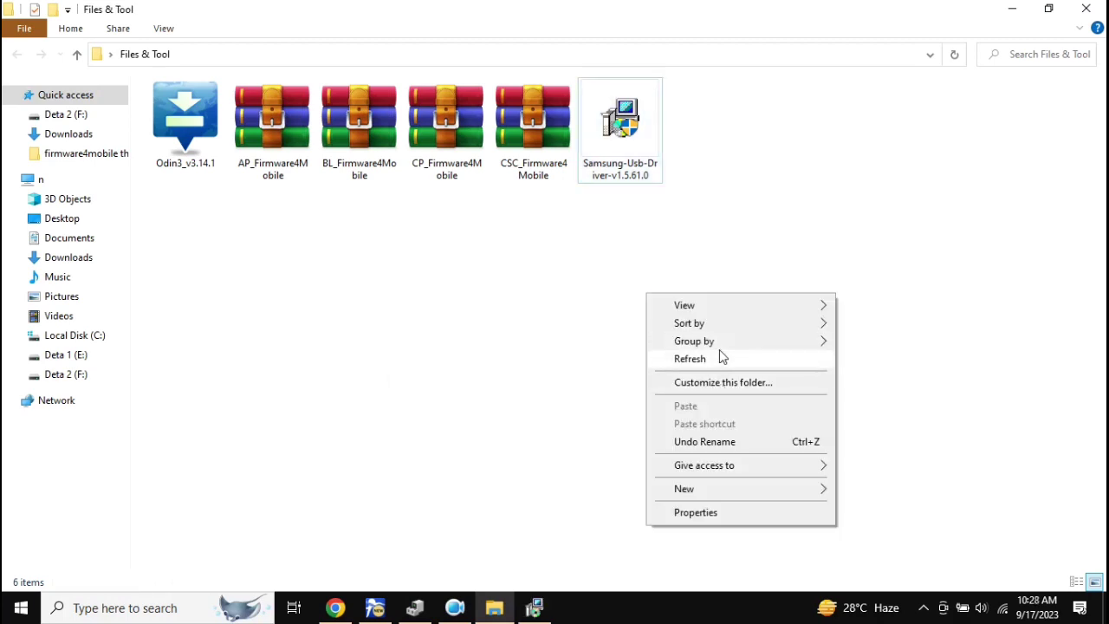
pyautogui.click(711, 352)
pyautogui.rightClick(677, 300)
pyautogui.click(720, 367)
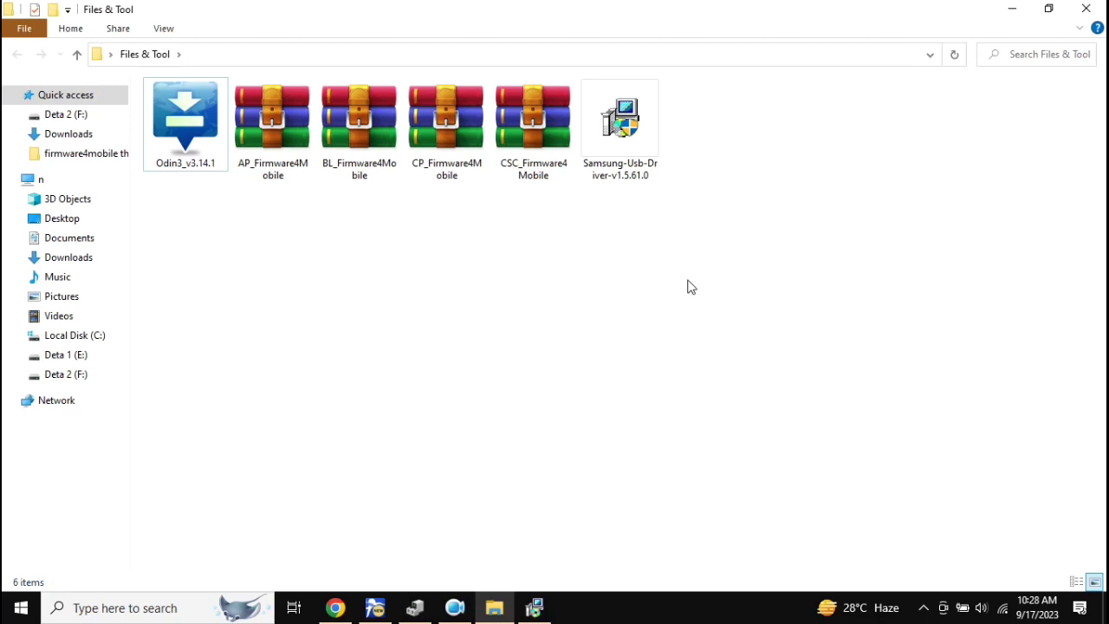
# Bring up the waiting install wizard, install Samsung USB Driver for Mobile Phones V1.5.61.0, and finish the wizard
pyautogui.click(537, 607)
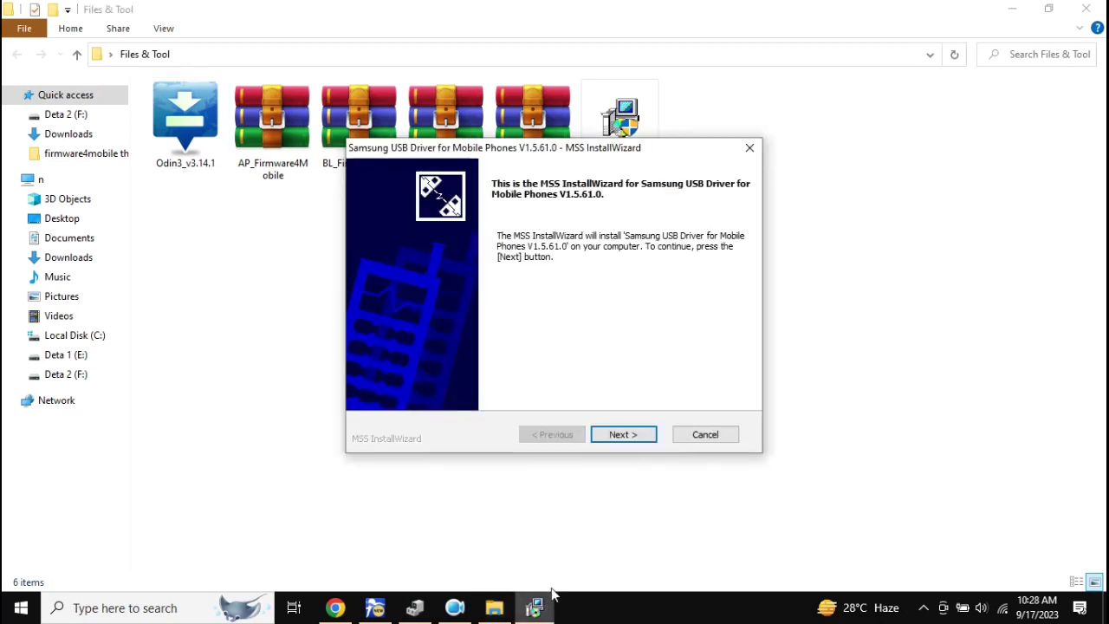
pyautogui.click(625, 434)
pyautogui.click(627, 433)
pyautogui.click(628, 433)
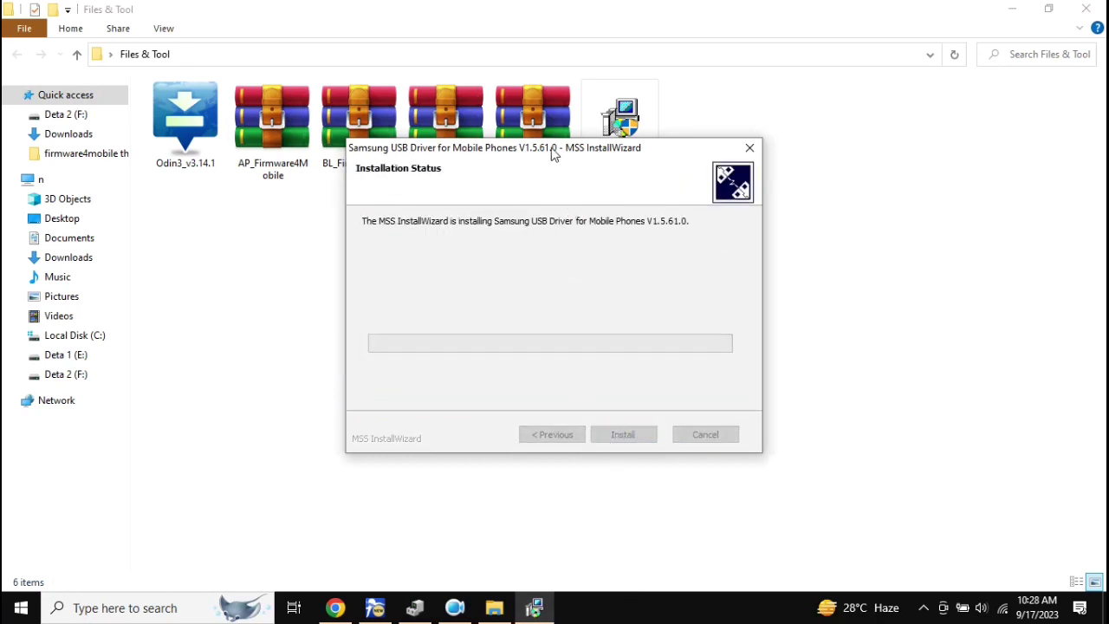
pyautogui.moveTo(553, 153); pyautogui.dragTo(571, 217)
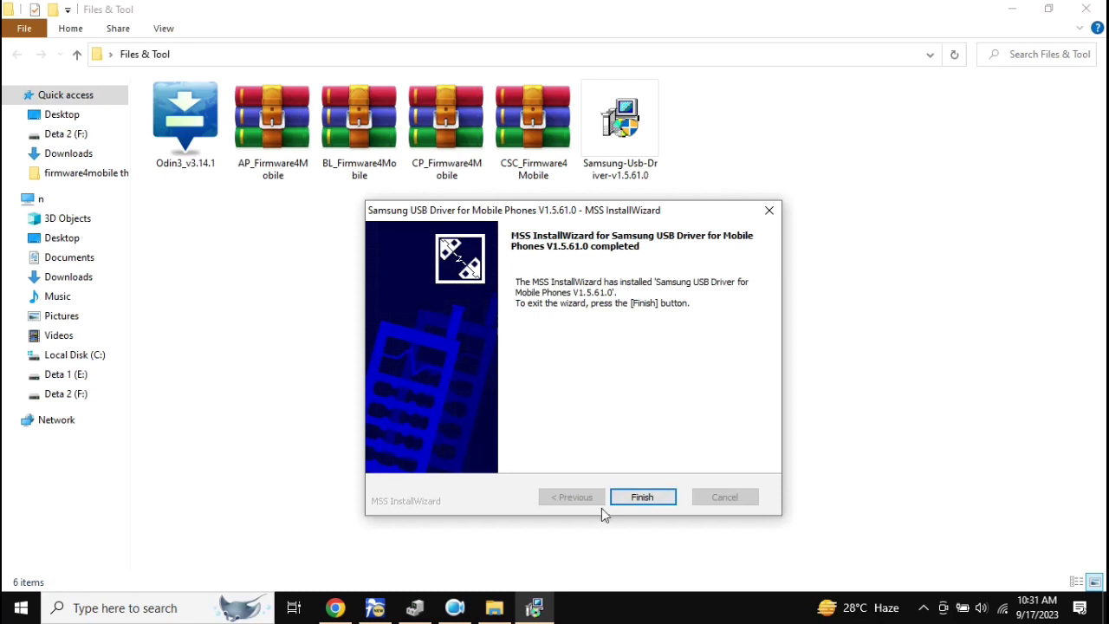
pyautogui.click(646, 498)
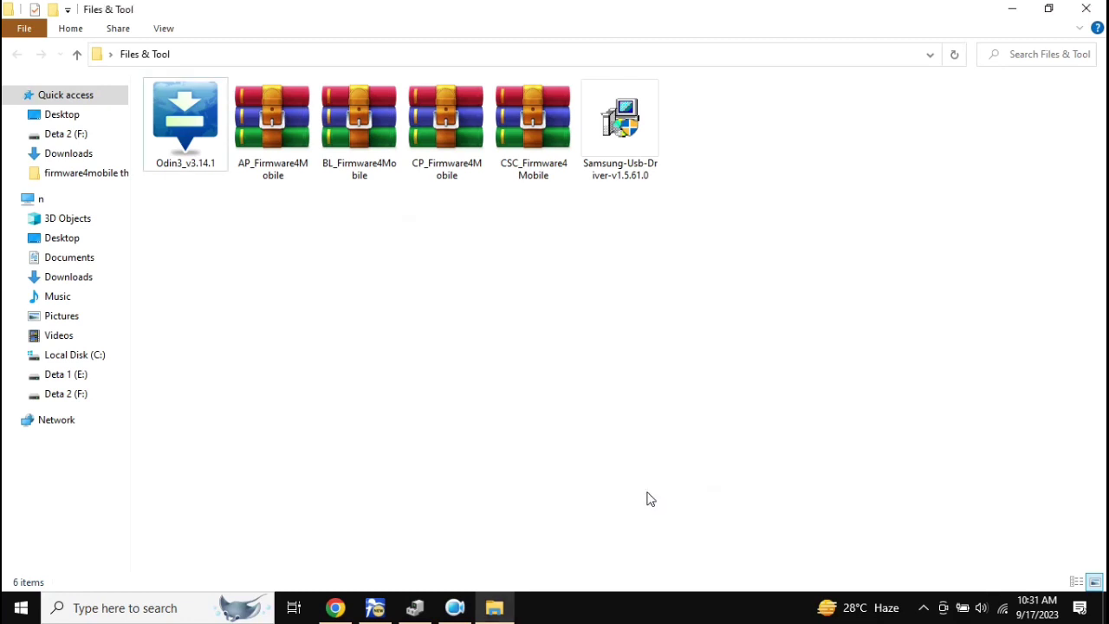
# Check in Device Manager for the SAMSUNG Mobile USB CDC Composite Device under Universal Serial Bus controllers, and minimize the window
pyautogui.click(415, 607)
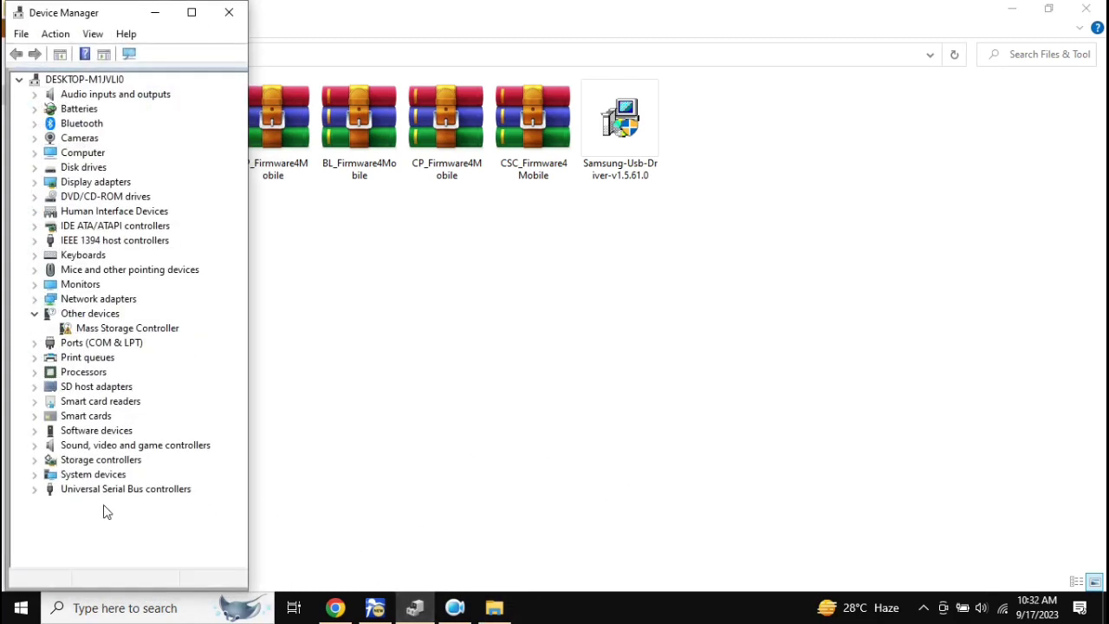
pyautogui.click(33, 490)
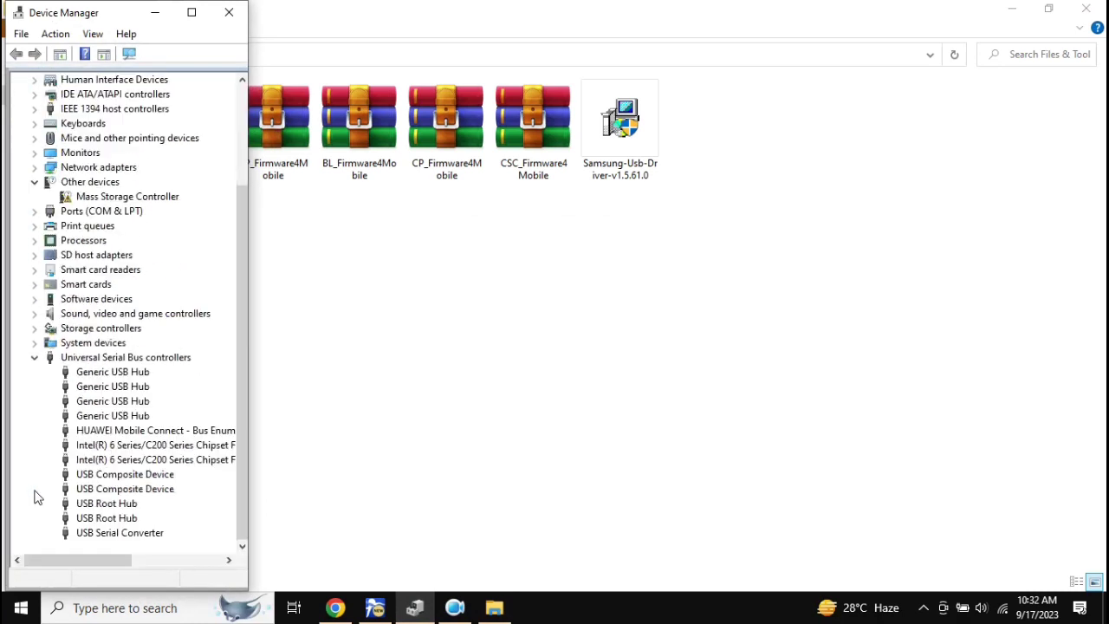
pyautogui.moveTo(247, 434); pyautogui.dragTo(491, 456)
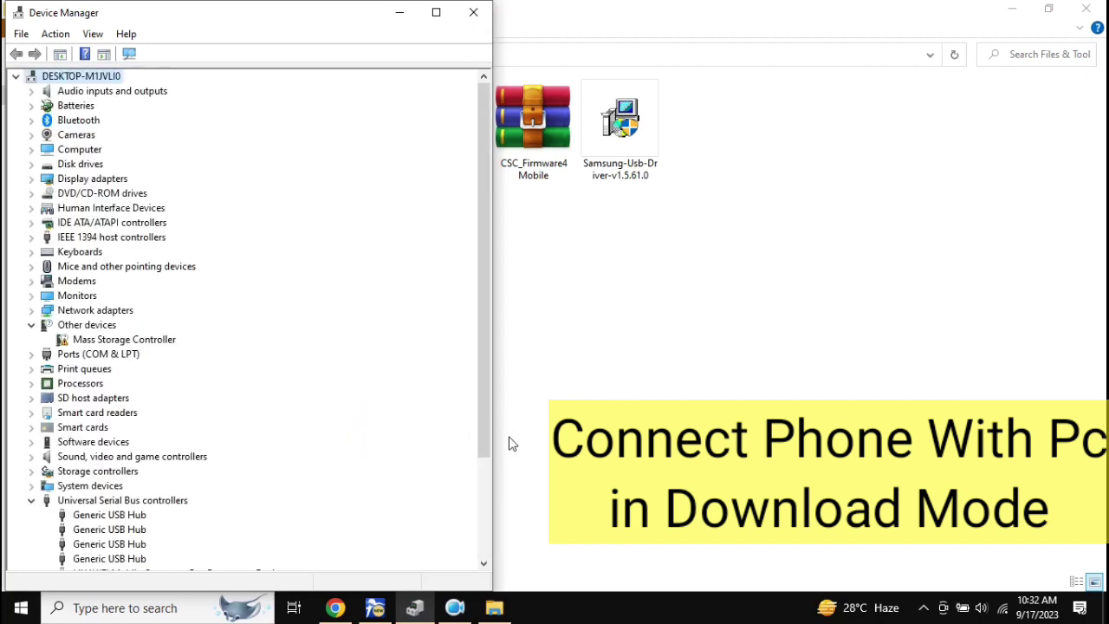
pyautogui.scroll(-3, 375, 419)
pyautogui.click(262, 487)
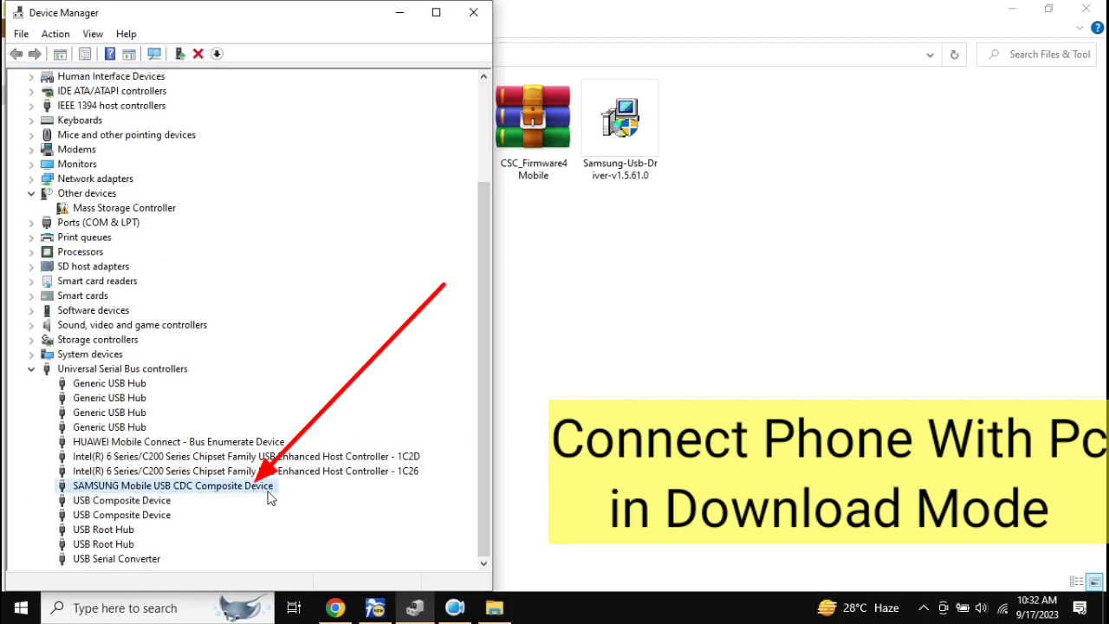
pyautogui.click(399, 13)
# Open the Odin3_v3.14.1 folder and launch the Odin3 v3.14.1 application
pyautogui.doubleClick(190, 139)
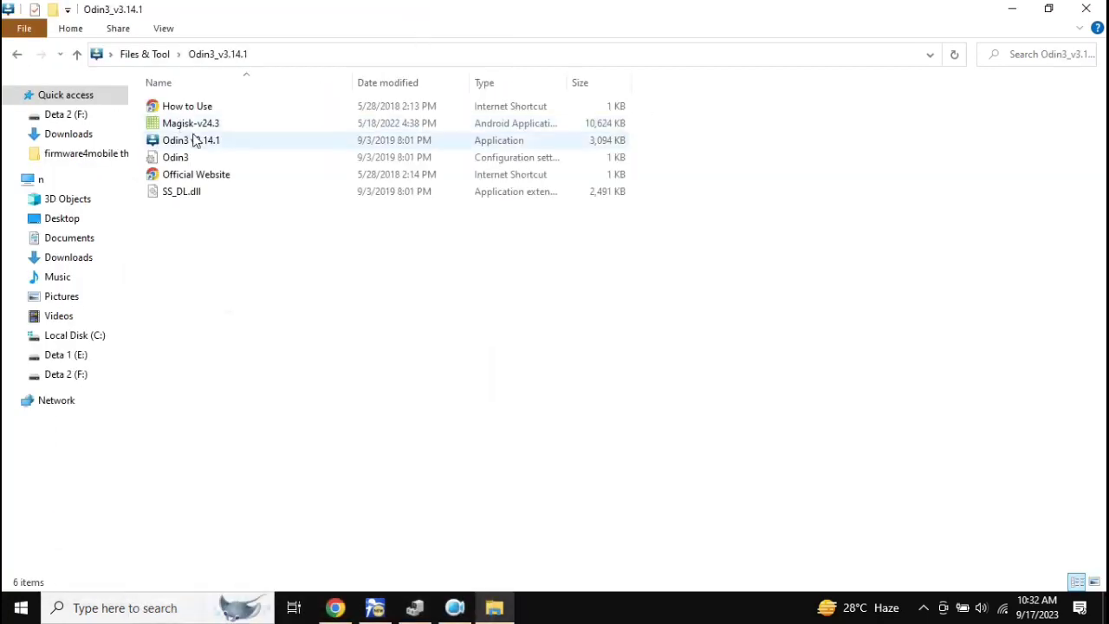
pyautogui.doubleClick(206, 144)
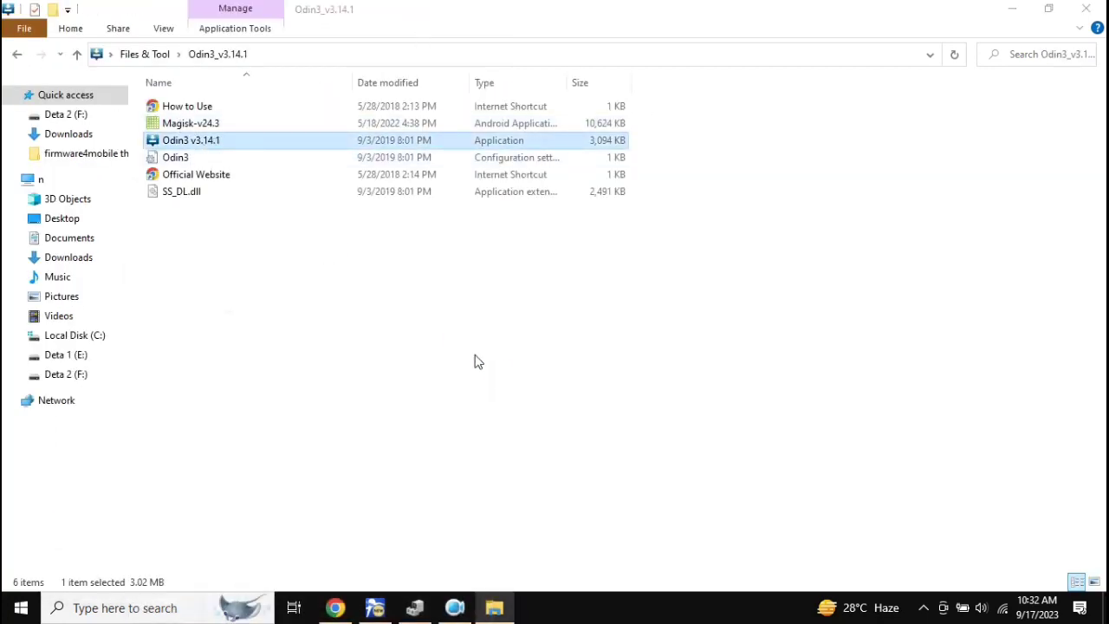
pyautogui.click(683, 447)
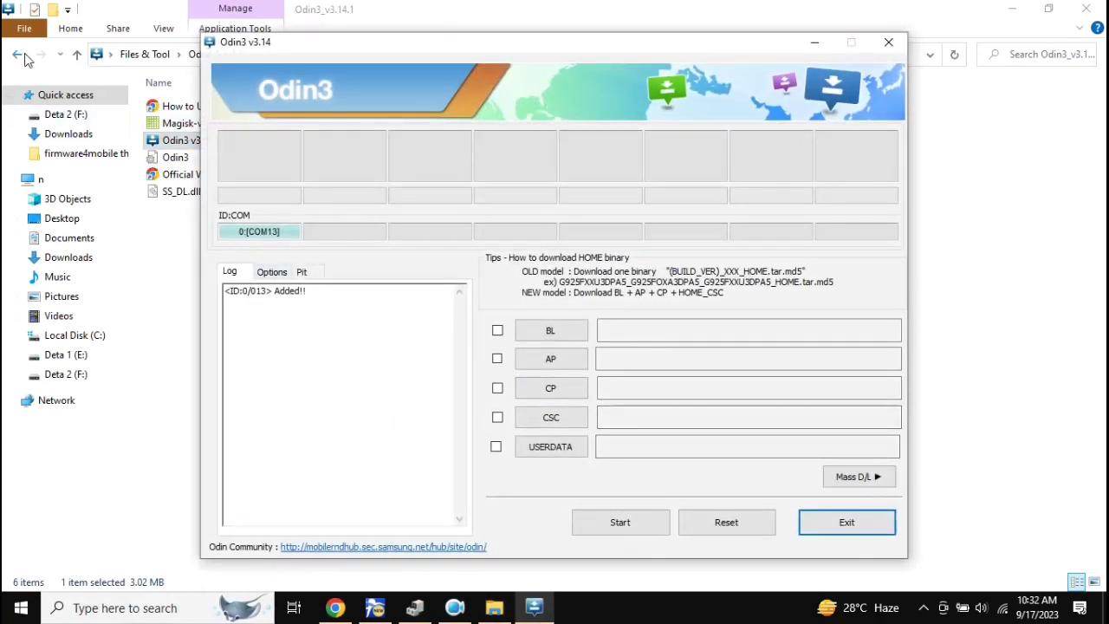
# Load BL_Firmware4Mobile from the Files & Tool folder on the Desktop as the BL file
pyautogui.click(559, 338)
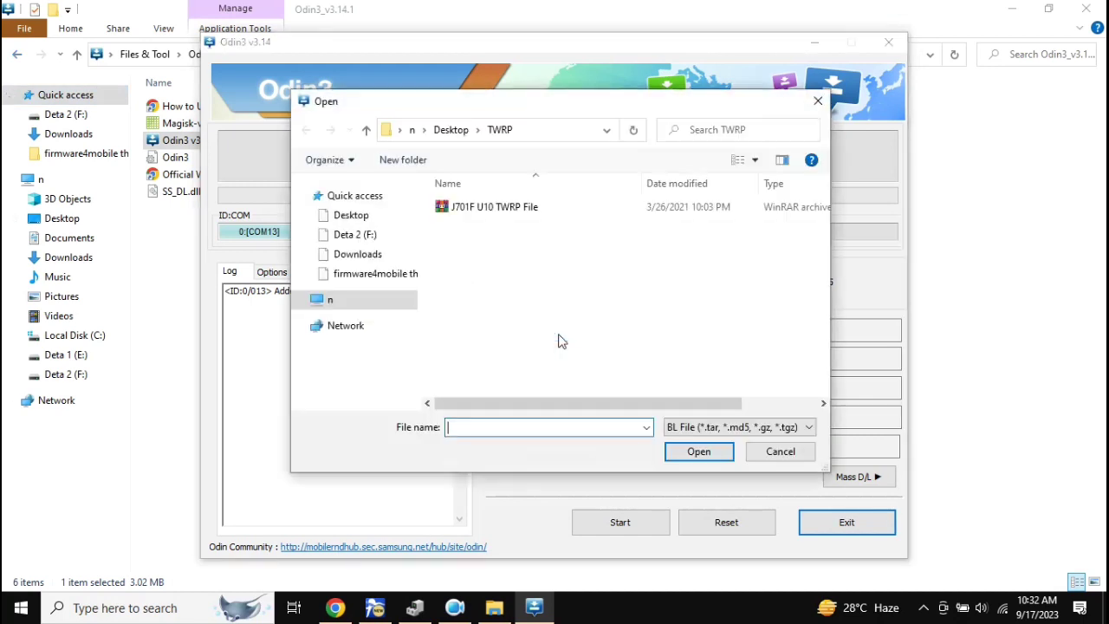
pyautogui.click(451, 130)
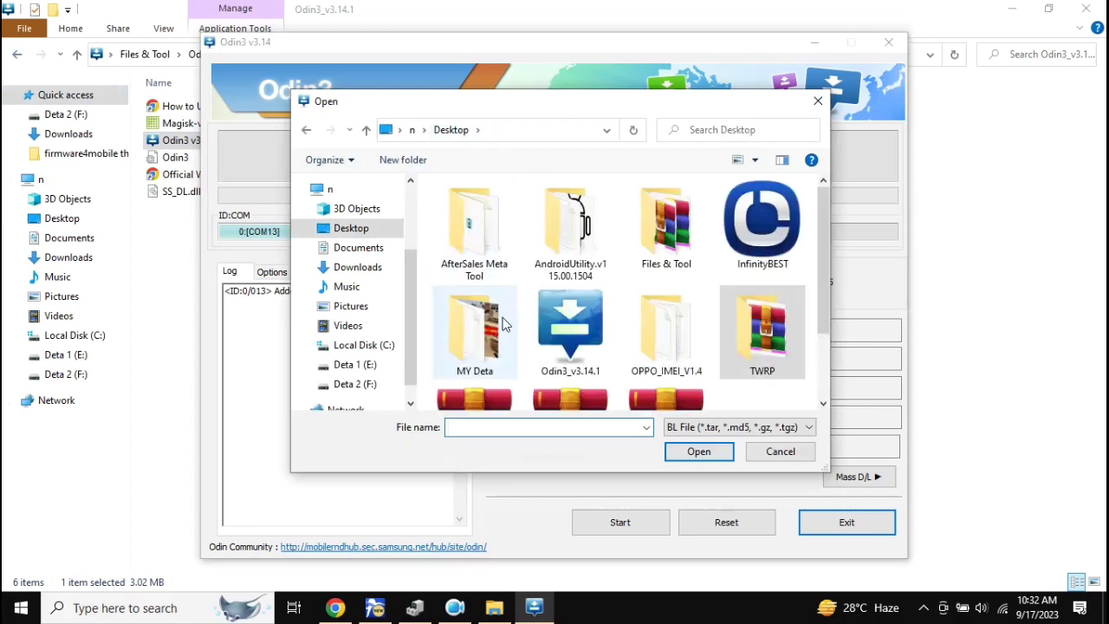
pyautogui.doubleClick(656, 251)
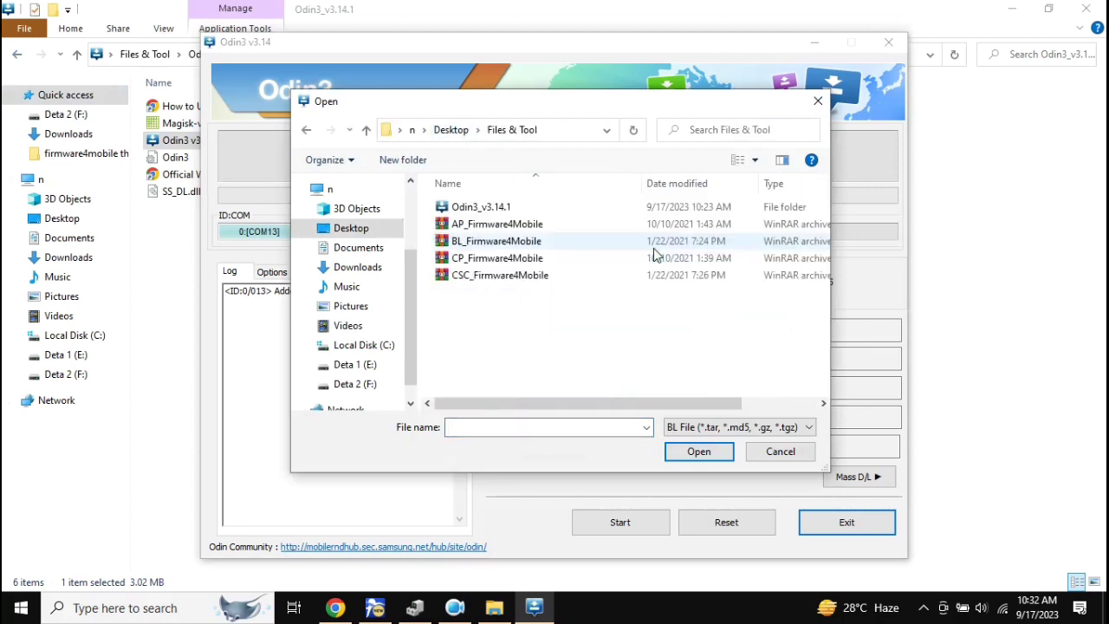
pyautogui.click(485, 242)
pyautogui.moveTo(472, 108); pyautogui.dragTo(153, 93)
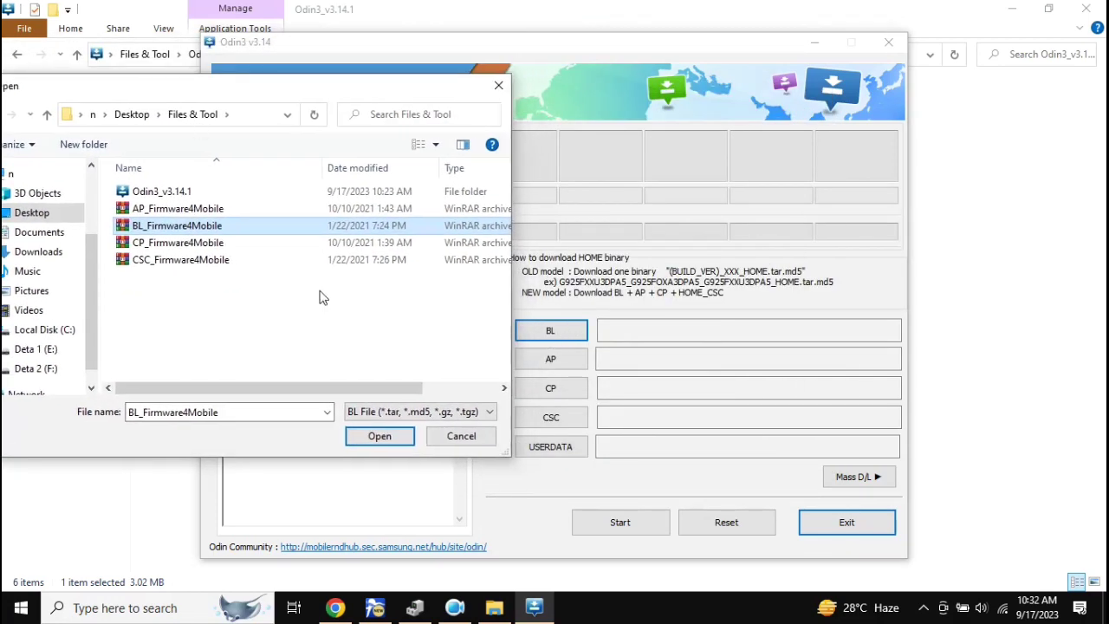
pyautogui.doubleClick(144, 234)
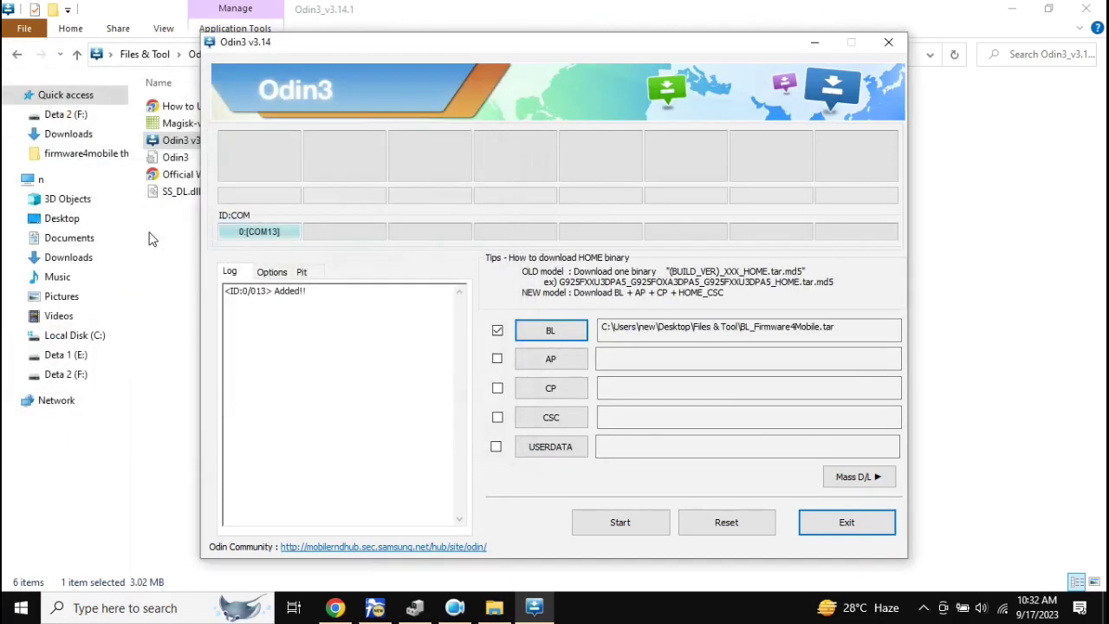
# Load AP_Firmware4Mobile as the AP file and CP_Firmware4Mobile as the CP file
pyautogui.click(550, 358)
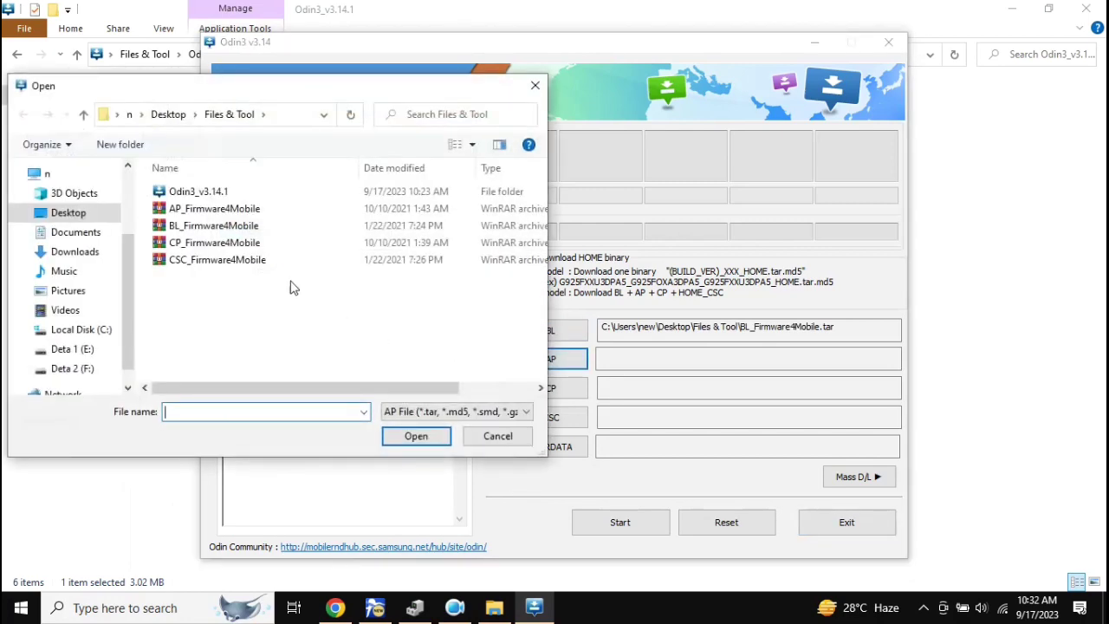
pyautogui.click(185, 213)
pyautogui.doubleClick(185, 214)
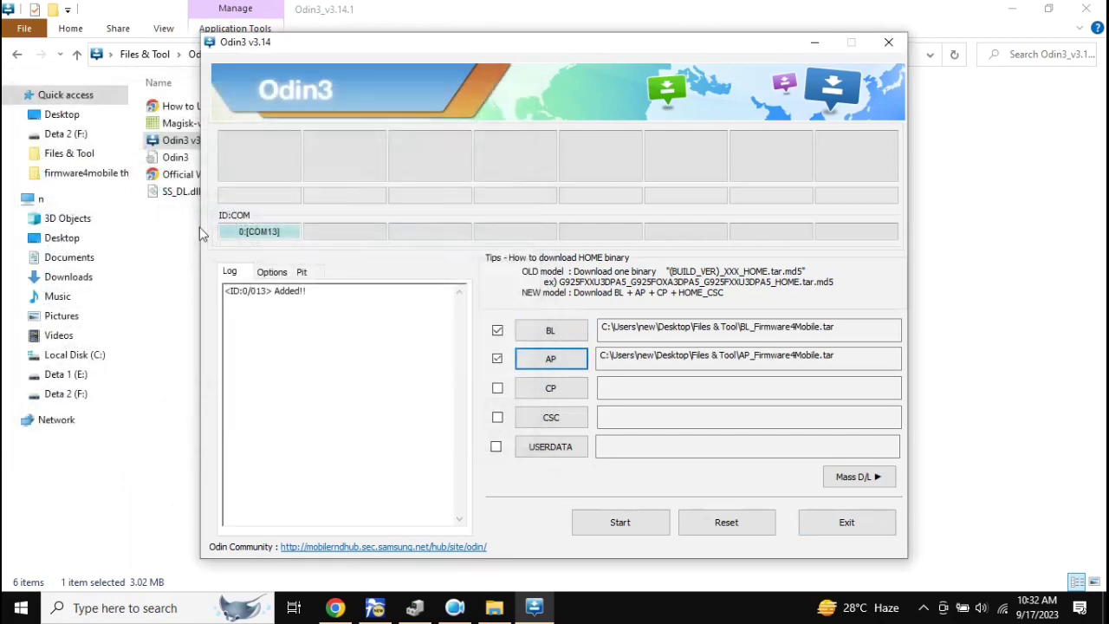
pyautogui.click(550, 387)
pyautogui.doubleClick(244, 246)
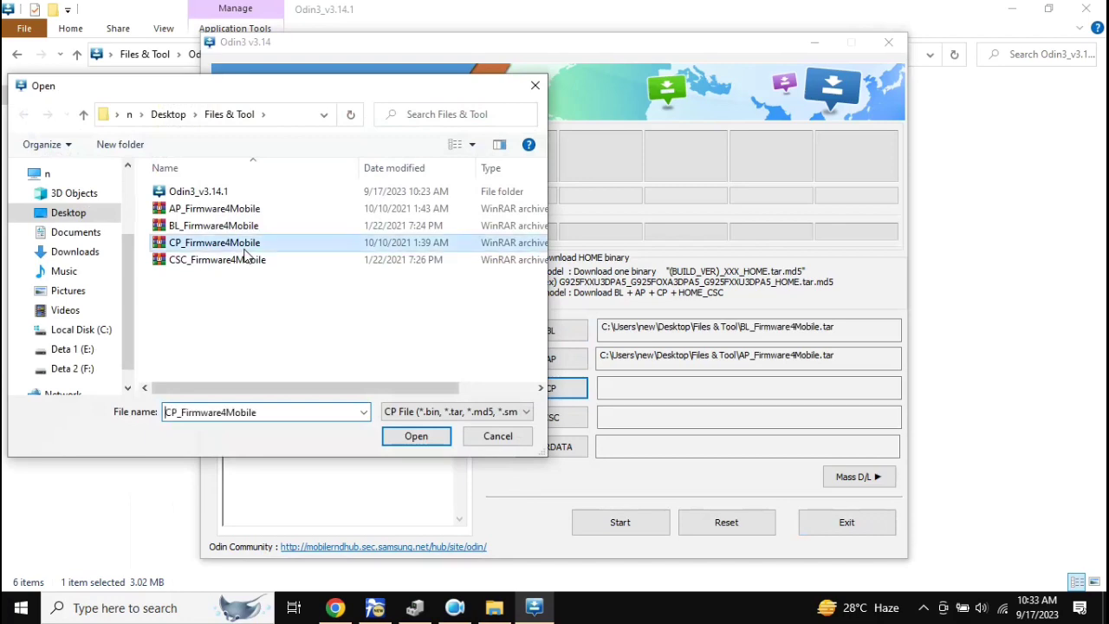
# Load CSC_Firmware4Mobile as the CSC file and start flashing the firmware to the connected phone
pyautogui.click(549, 419)
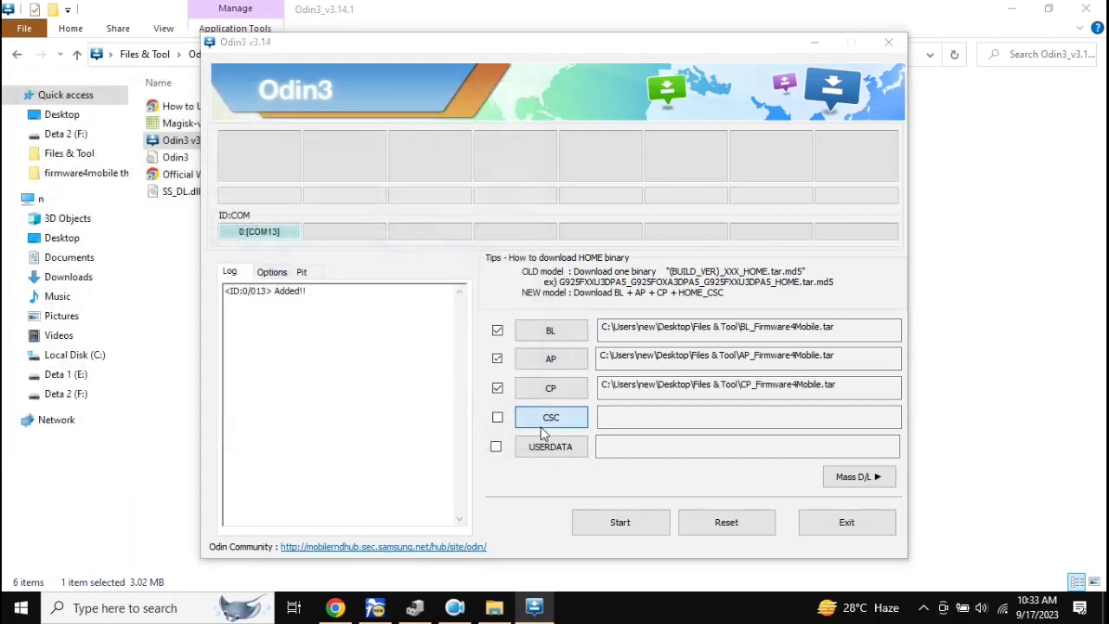
pyautogui.doubleClick(217, 260)
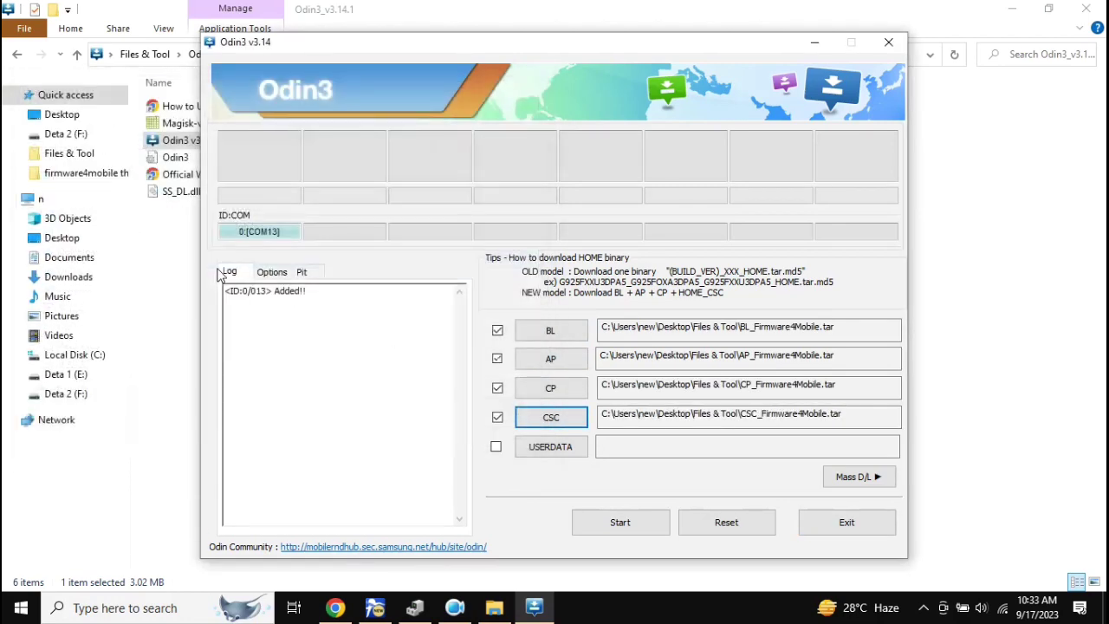
pyautogui.click(604, 528)
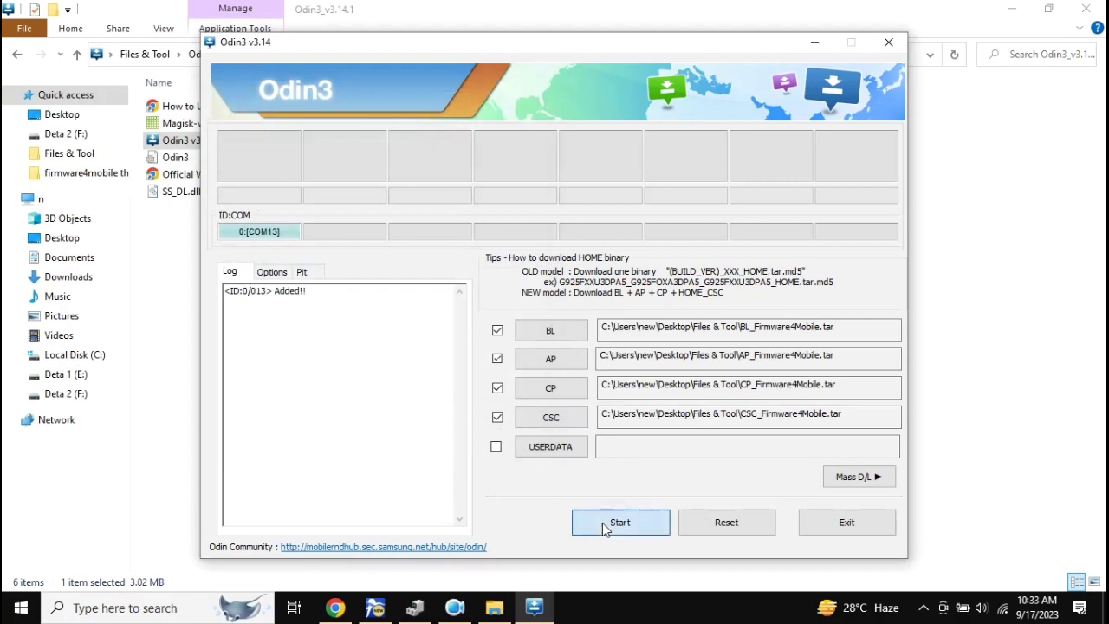